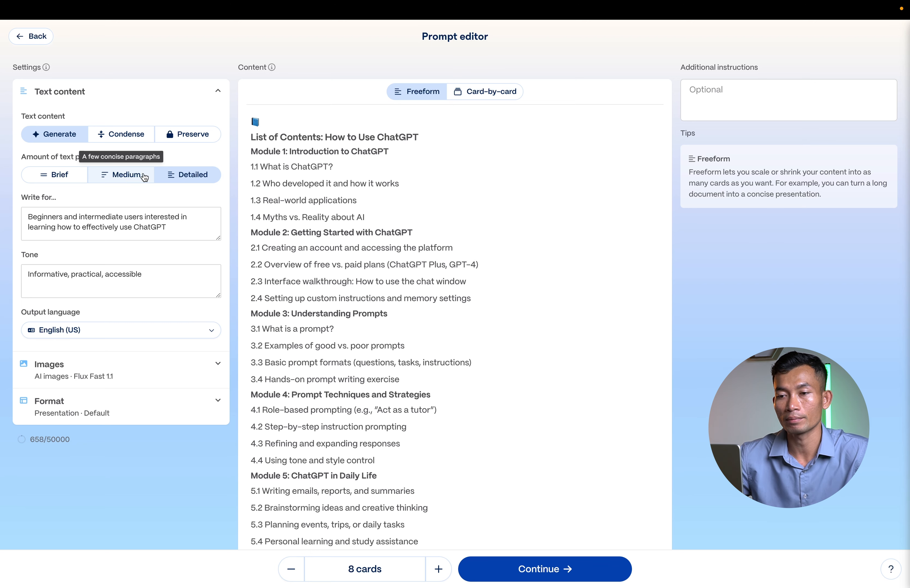
Step: Set the amount of text per card to Medium and check the audience and tone descriptions
{"action": "left_click", "coordinate": [113, 180]}
{"action": "key", "text": "Tab"}
{"action": "key", "text": "Tab"}
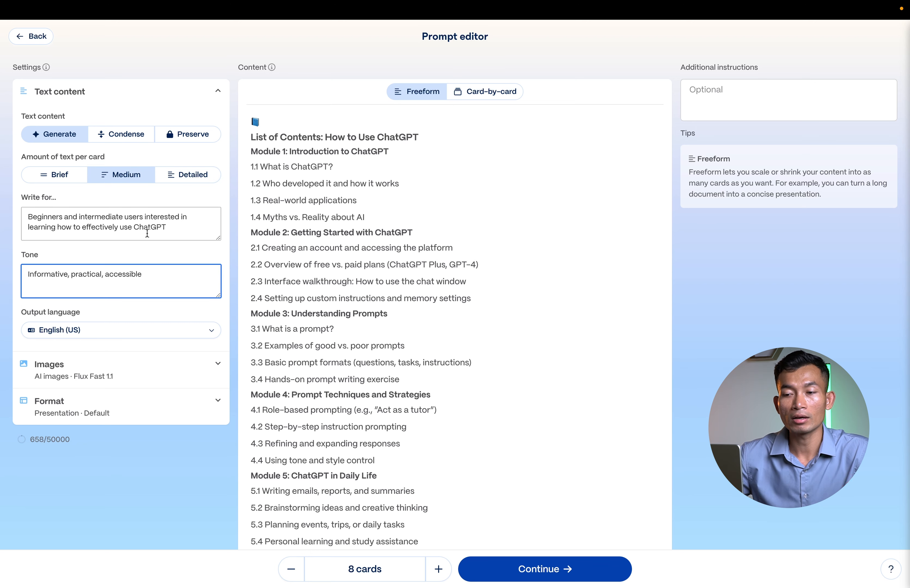
{"action": "left_click_drag", "start_coordinate": [166, 228], "coordinate": [29, 218]}
{"action": "left_click_drag", "start_coordinate": [101, 274], "coordinate": [56, 273]}
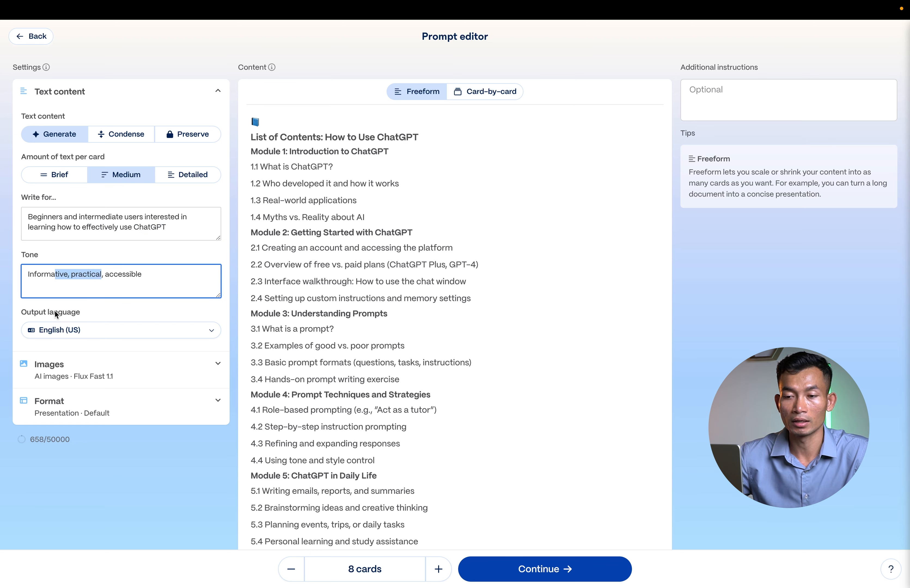
Step: Look through the available output languages, keeping English (US)
{"action": "left_click", "coordinate": [90, 333]}
{"action": "scroll", "coordinate": [88, 426], "scroll_direction": "up", "scroll_amount": 2}
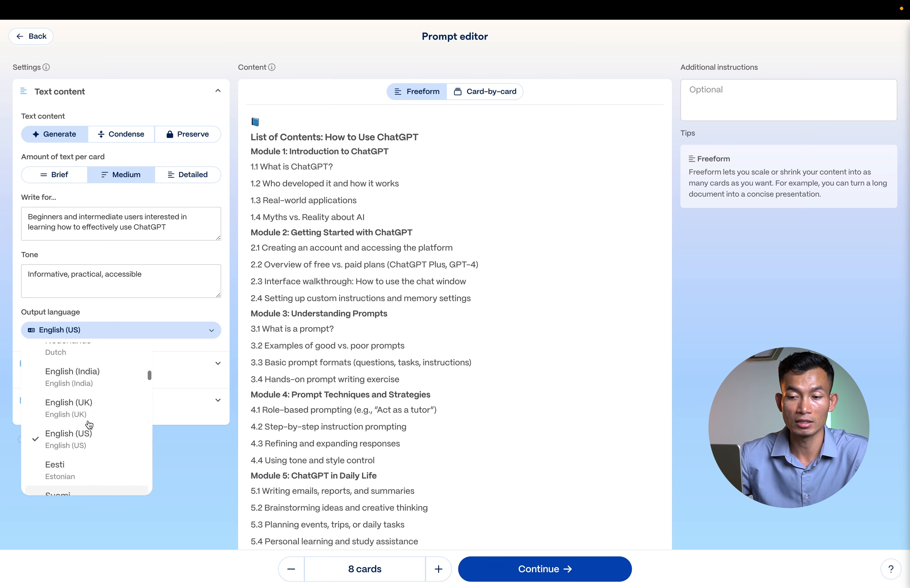
{"action": "scroll", "coordinate": [88, 426], "scroll_direction": "down", "scroll_amount": 2}
{"action": "scroll", "coordinate": [89, 425], "scroll_direction": "down", "scroll_amount": 2}
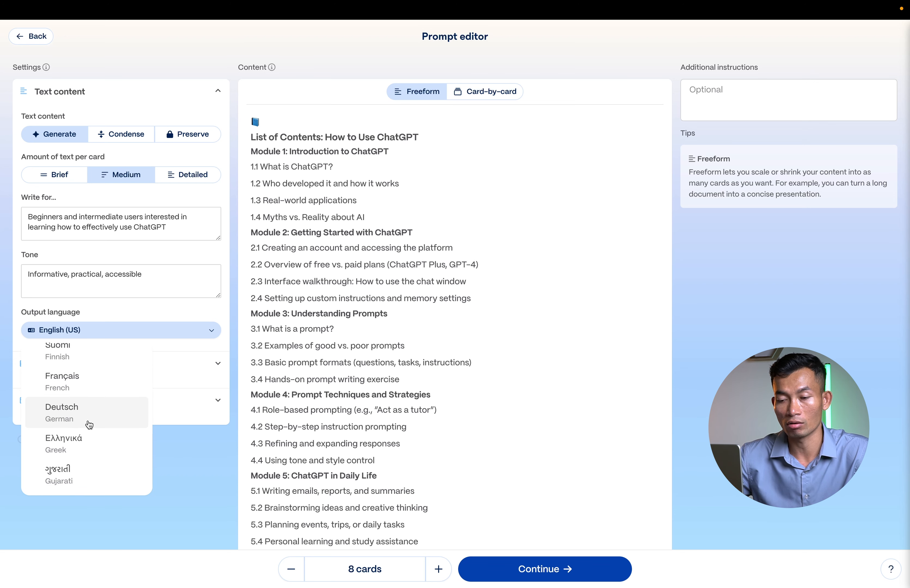
{"action": "scroll", "coordinate": [90, 425], "scroll_direction": "down", "scroll_amount": 1}
{"action": "scroll", "coordinate": [90, 426], "scroll_direction": "up", "scroll_amount": 1}
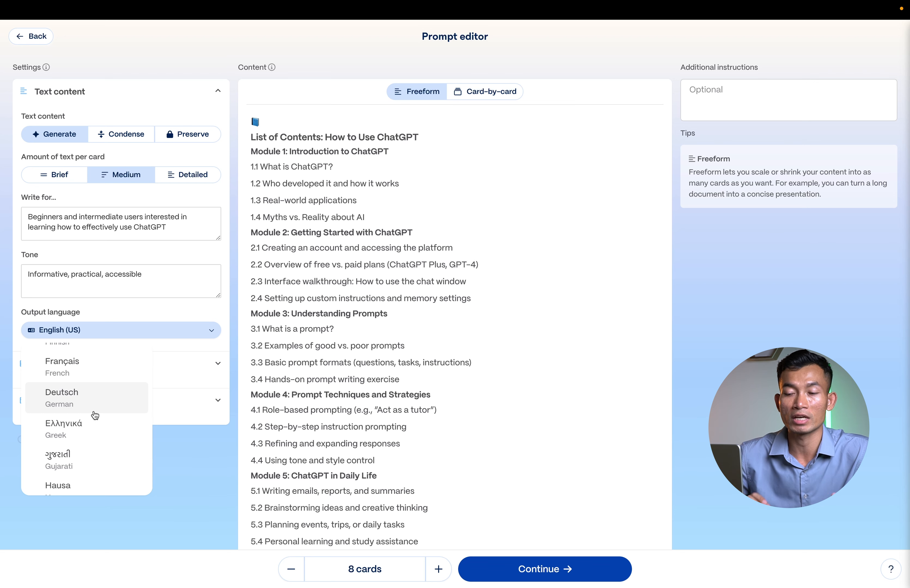
{"action": "scroll", "coordinate": [95, 416], "scroll_direction": "down", "scroll_amount": 1}
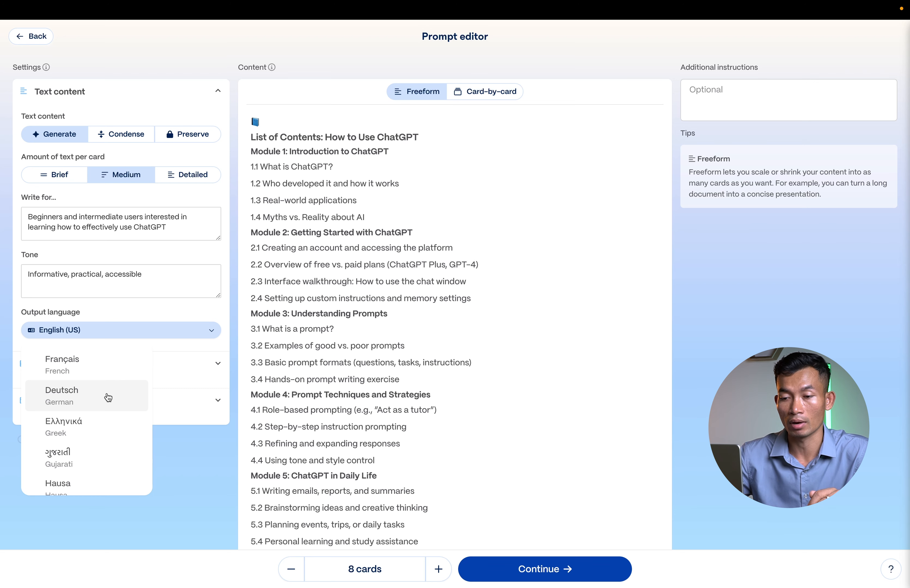
{"action": "left_click", "coordinate": [134, 310]}
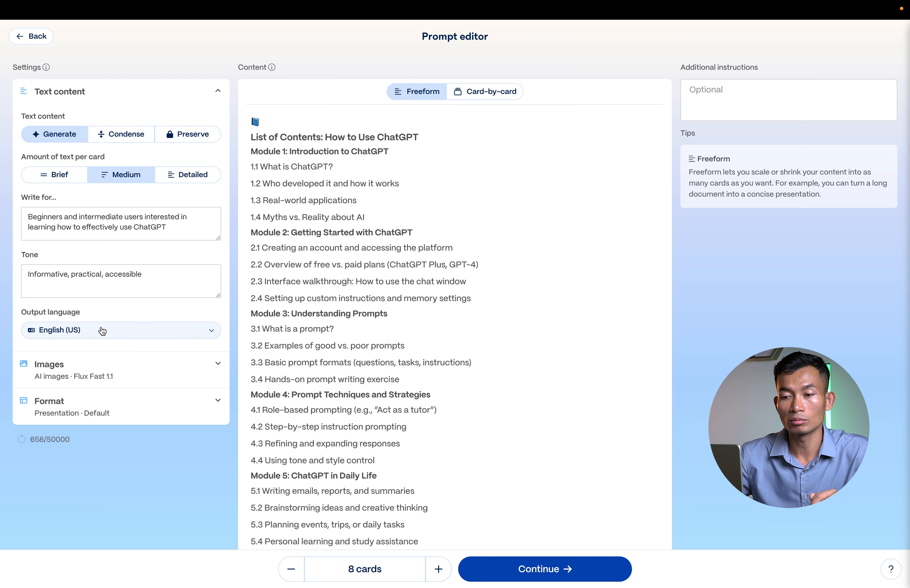
{"action": "left_click", "coordinate": [103, 331]}
{"action": "scroll", "coordinate": [88, 413], "scroll_direction": "up", "scroll_amount": 15}
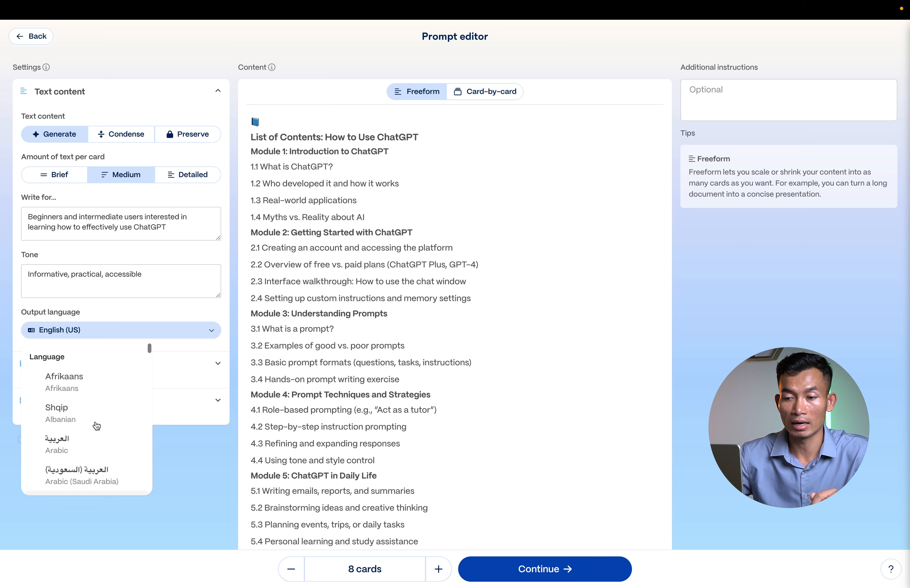
{"action": "left_click", "coordinate": [159, 303]}
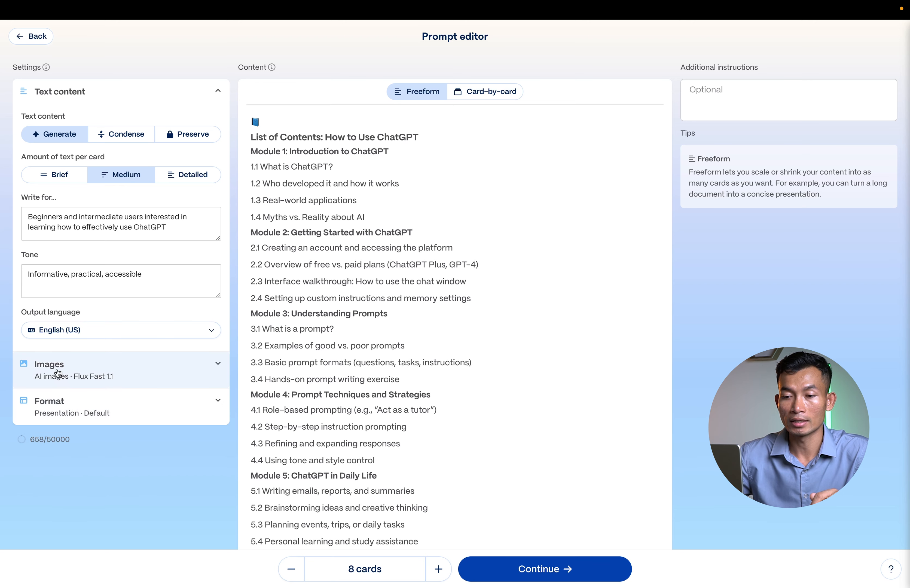
Step: Show the output format options and switch the content to card-by-card mode
{"action": "left_click", "coordinate": [122, 406]}
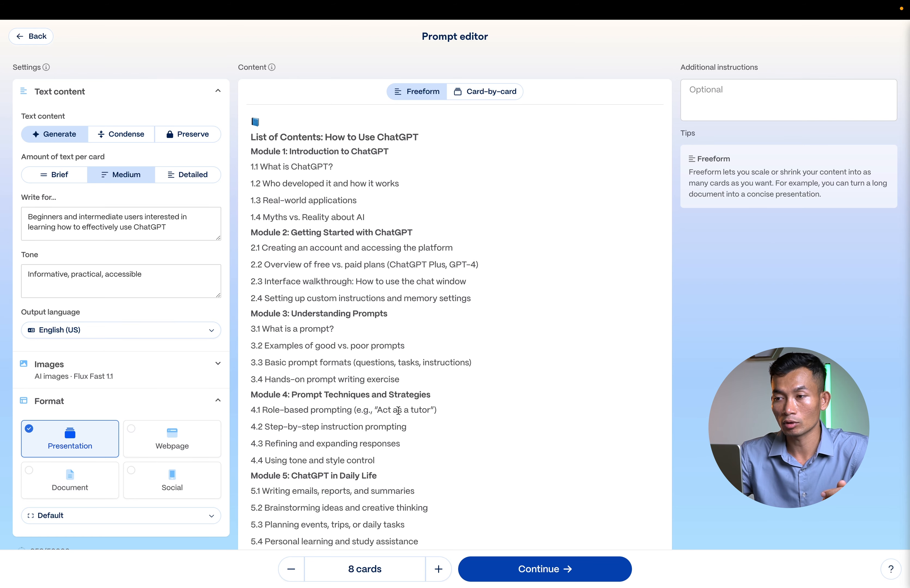
{"action": "scroll", "coordinate": [425, 210], "scroll_direction": "down", "scroll_amount": 2}
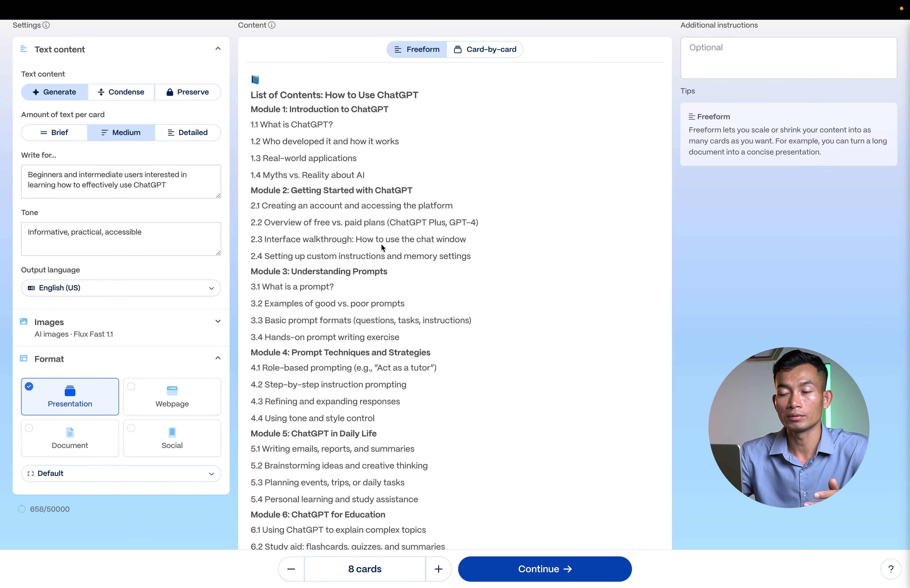
{"action": "left_click", "coordinate": [486, 53]}
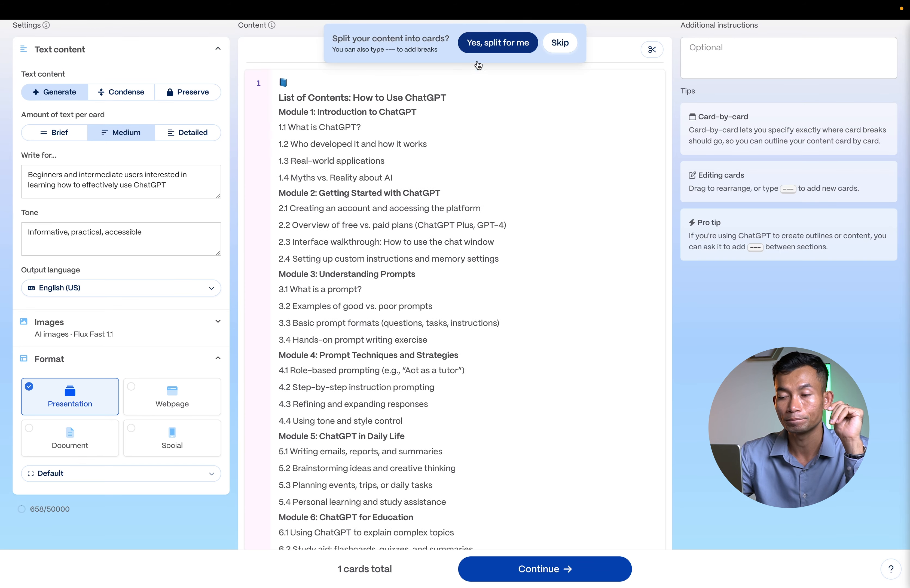
Step: Add an empty second card after the course outline
{"action": "scroll", "coordinate": [369, 333], "scroll_direction": "down", "scroll_amount": 8}
{"action": "scroll", "coordinate": [367, 359], "scroll_direction": "down", "scroll_amount": 10}
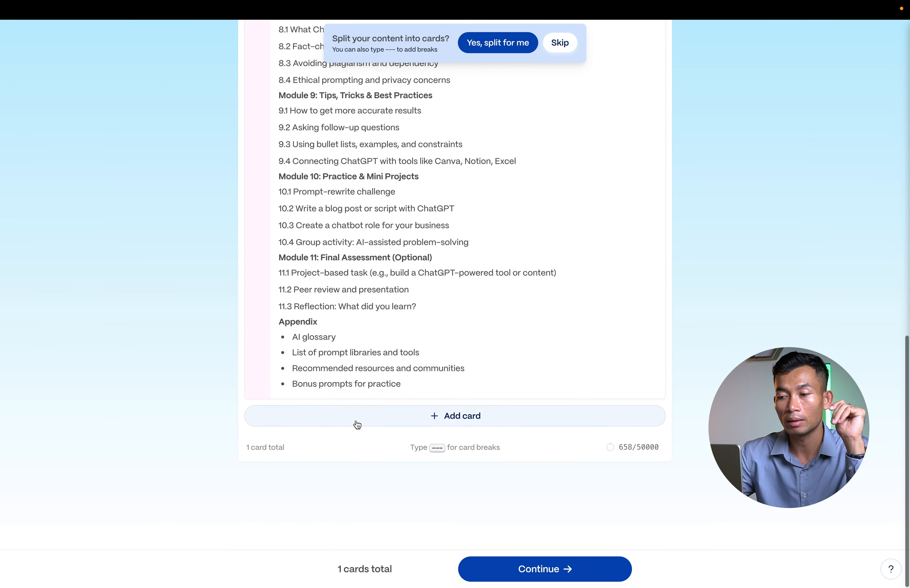
{"action": "left_click", "coordinate": [385, 425]}
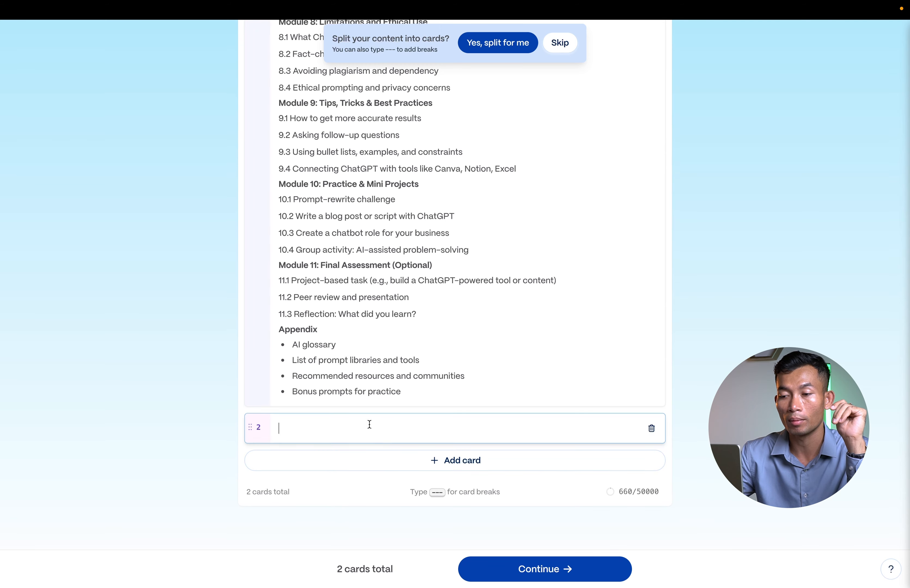
{"action": "left_click_drag", "start_coordinate": [439, 394], "coordinate": [272, 330]}
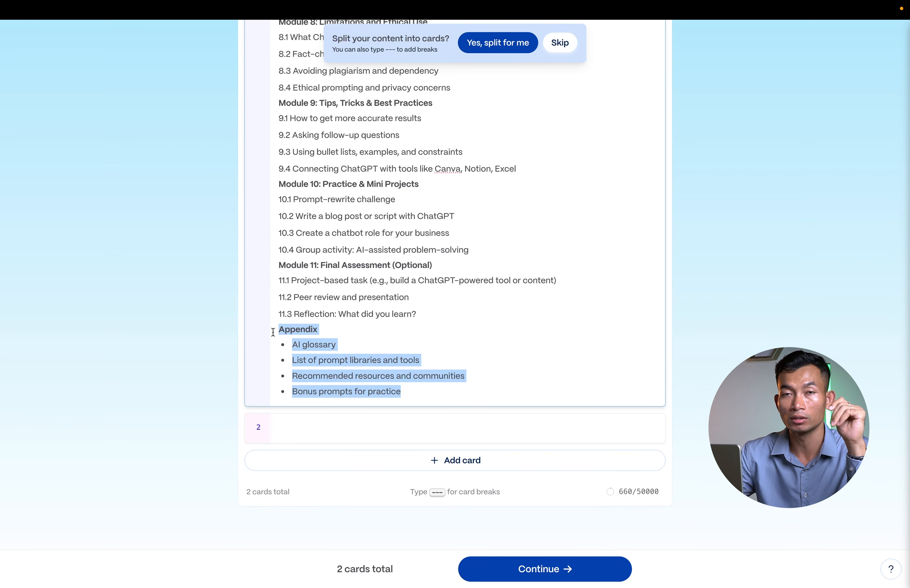
{"action": "left_click_drag", "start_coordinate": [419, 314], "coordinate": [269, 268]}
{"action": "left_click", "coordinate": [358, 300]}
Step: Move the outline from Module 2 onward out of the first card into the empty second card
{"action": "scroll", "coordinate": [359, 301], "scroll_direction": "up", "scroll_amount": 18}
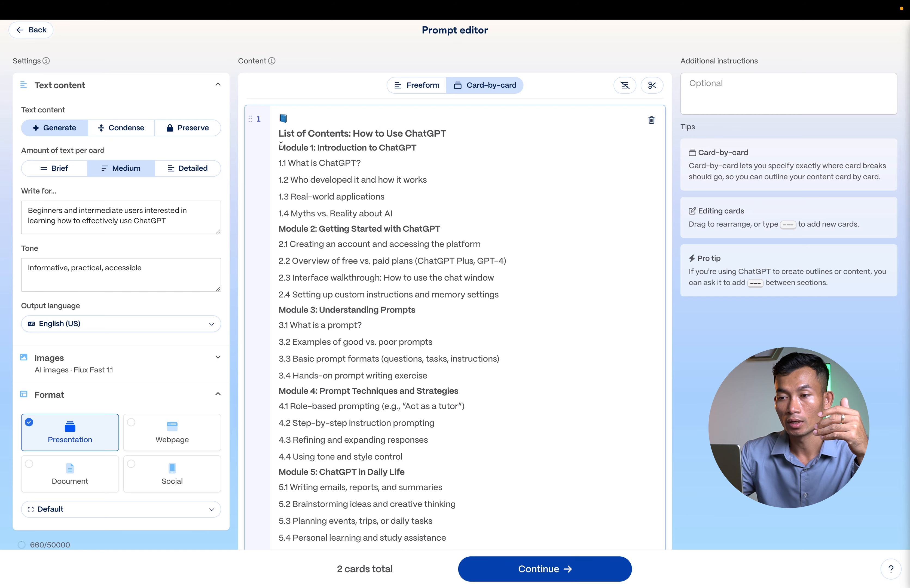
{"action": "left_click_drag", "start_coordinate": [280, 148], "coordinate": [331, 148]}
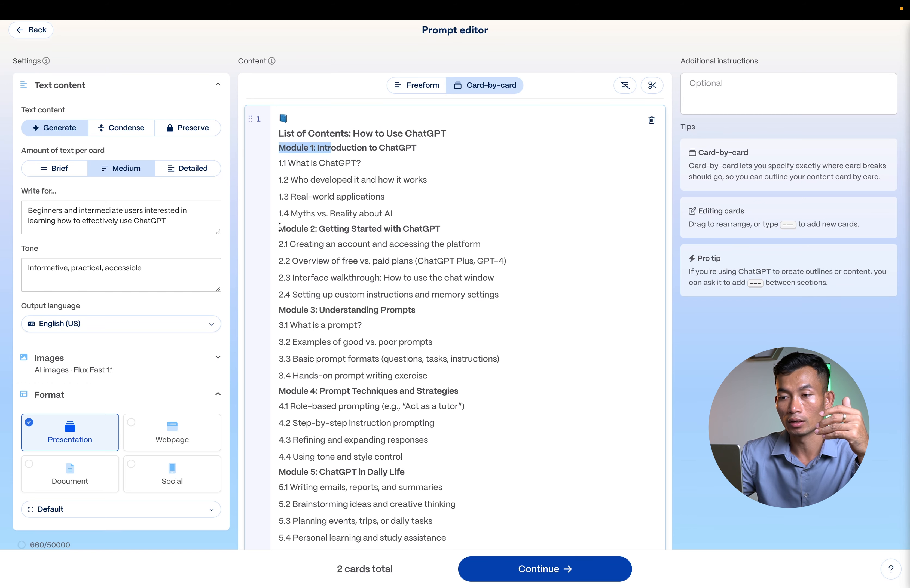
{"action": "left_click_drag", "start_coordinate": [279, 230], "coordinate": [435, 583]}
{"action": "key", "text": "super+x"}
{"action": "left_click", "coordinate": [344, 378]}
{"action": "key", "text": "super+v"}
Step: Move everything from Module 3 onward out of the second card into a new third card
{"action": "left_click_drag", "start_coordinate": [279, 230], "coordinate": [481, 393]}
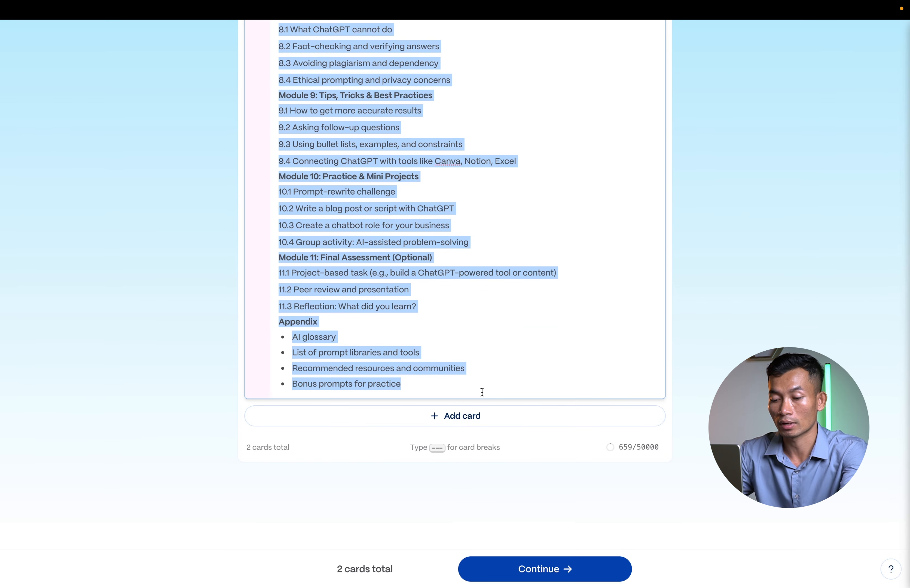
{"action": "key", "text": "super+x"}
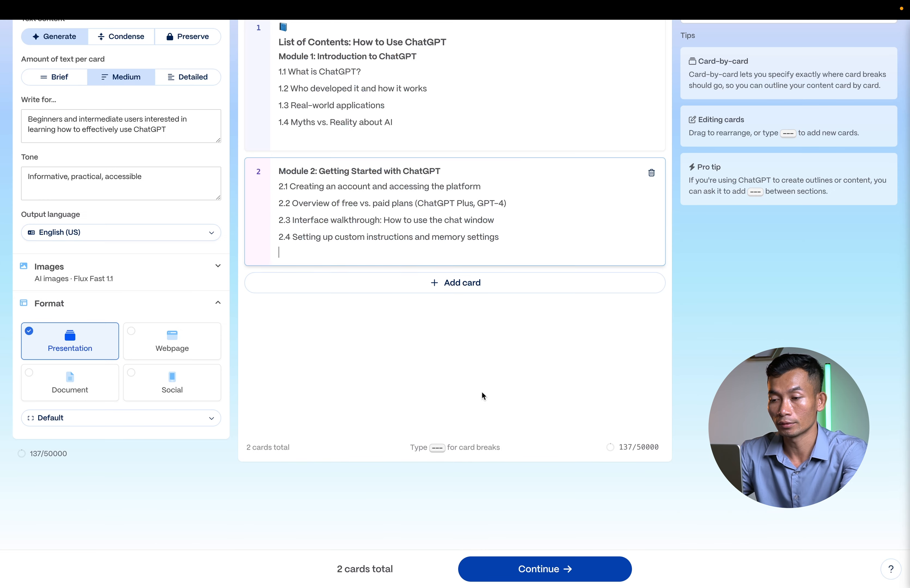
{"action": "left_click", "coordinate": [435, 286]}
{"action": "key", "text": "super+v"}
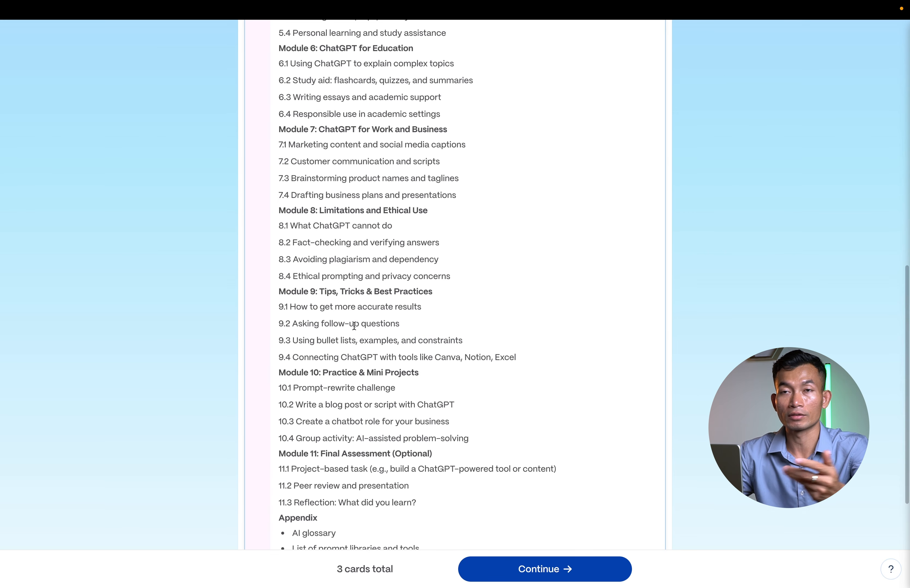
{"action": "scroll", "coordinate": [360, 321], "scroll_direction": "up", "scroll_amount": 2}
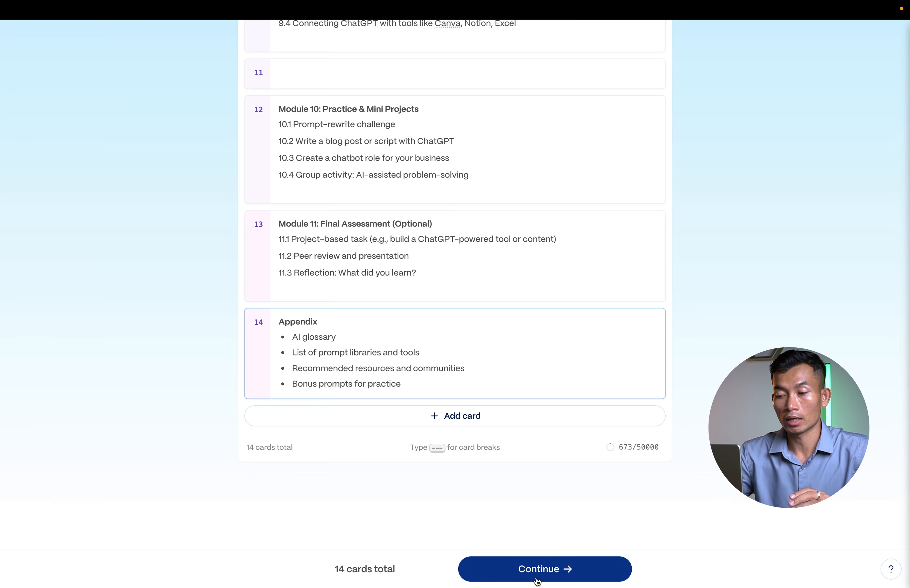
Step: Continue to the theme selection and try out the Alien and Aurora themes
{"action": "left_click", "coordinate": [538, 570]}
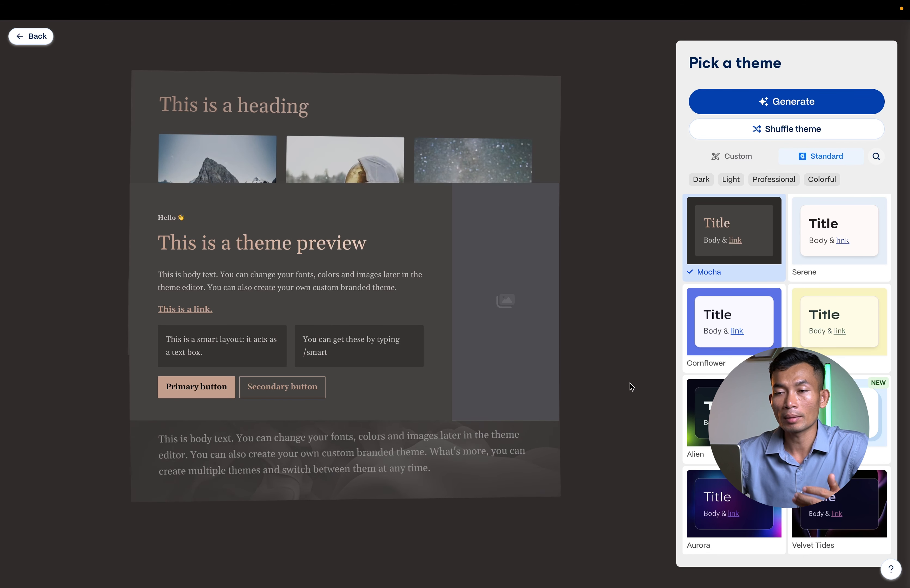
{"action": "left_click", "coordinate": [697, 413]}
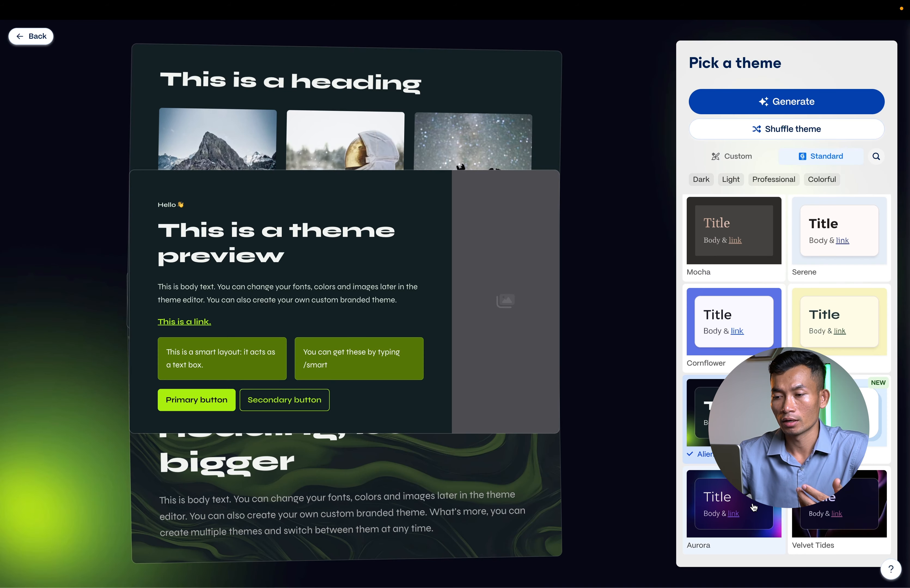
{"action": "left_click", "coordinate": [697, 529]}
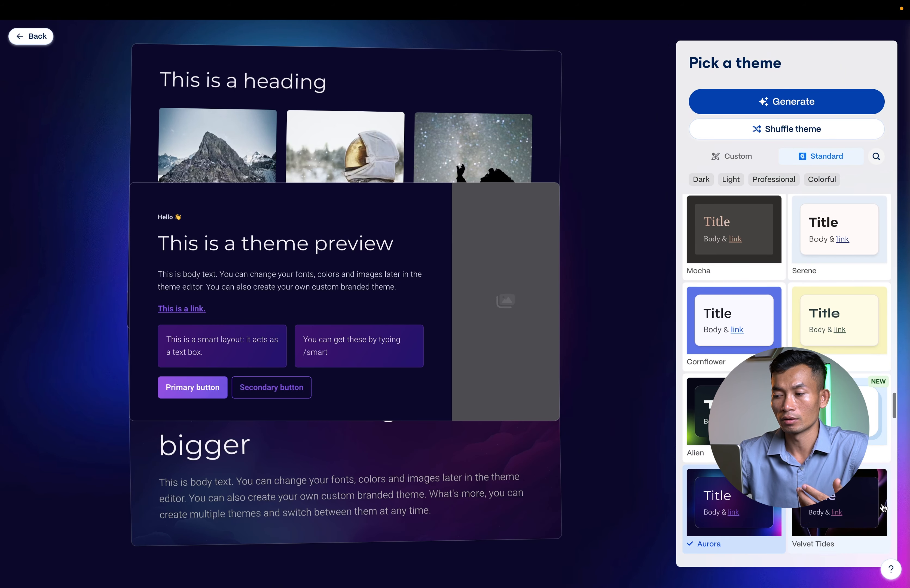
{"action": "scroll", "coordinate": [868, 515], "scroll_direction": "down", "scroll_amount": 1}
{"action": "left_click", "coordinate": [869, 513]}
{"action": "scroll", "coordinate": [708, 519], "scroll_direction": "down", "scroll_amount": 4}
Step: Filter the themes to Professional, apply Sage and generate the presentation
{"action": "left_click", "coordinate": [774, 179]}
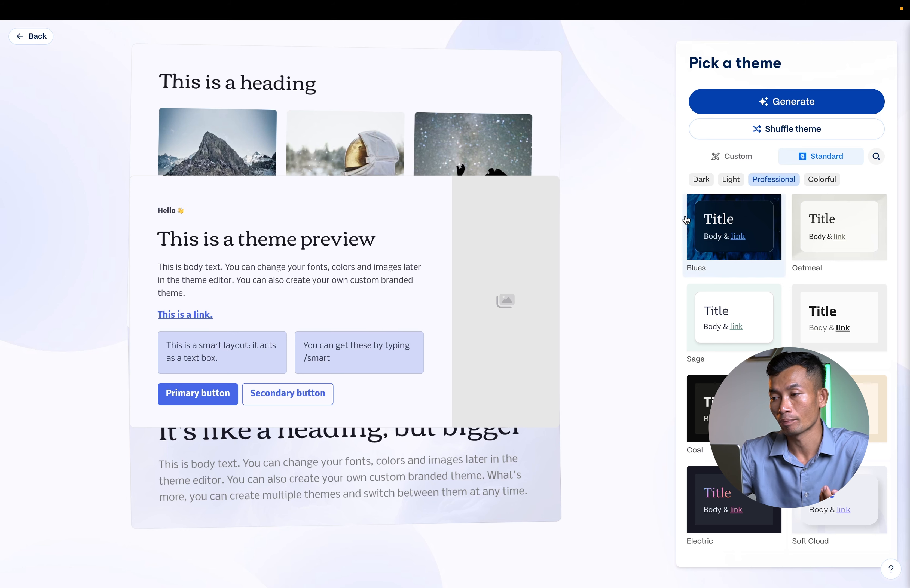
{"action": "left_click", "coordinate": [738, 297]}
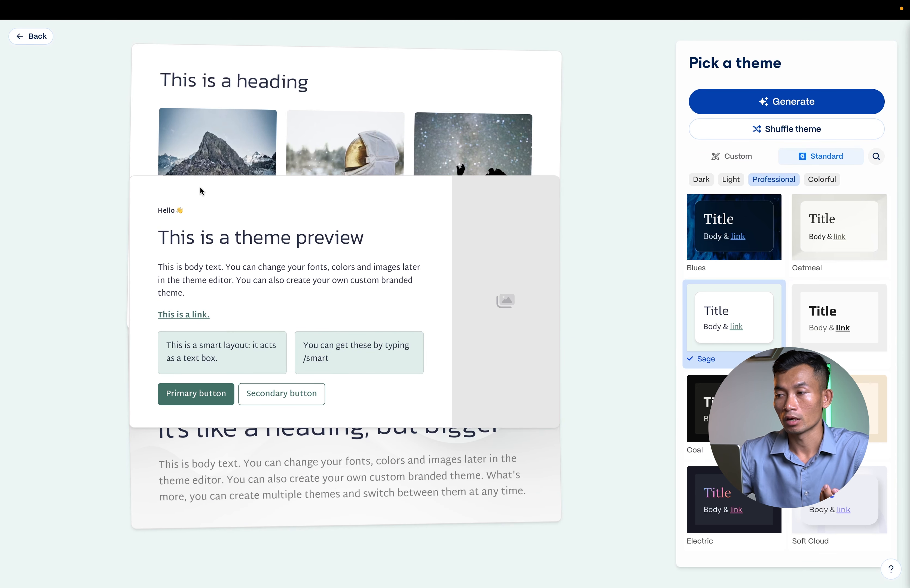
{"action": "left_click", "coordinate": [712, 101]}
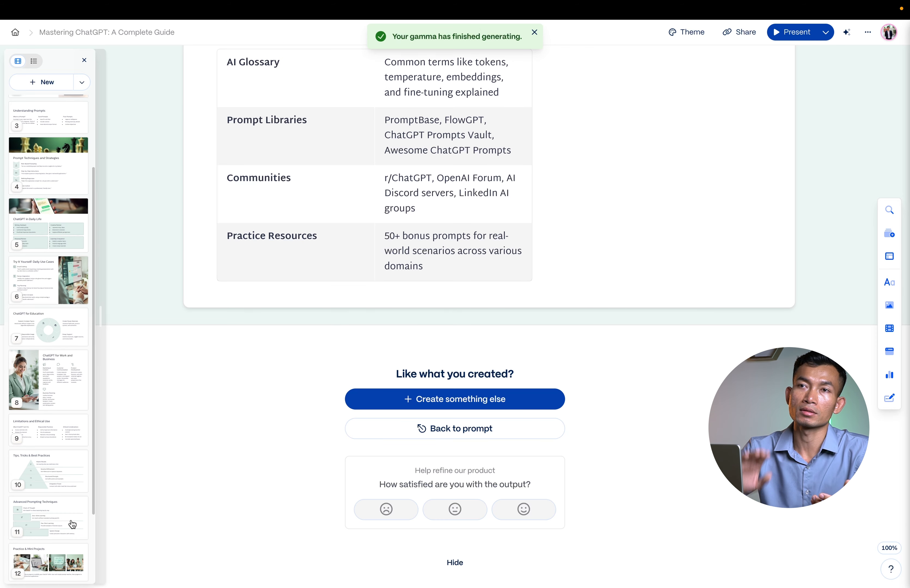
Step: Review the generated cards, from Getting Started with ChatGPT to Prompt Techniques and Strategies
{"action": "scroll", "coordinate": [452, 306], "scroll_direction": "up", "scroll_amount": 20}
{"action": "left_click_drag", "start_coordinate": [217, 170], "coordinate": [523, 175]}
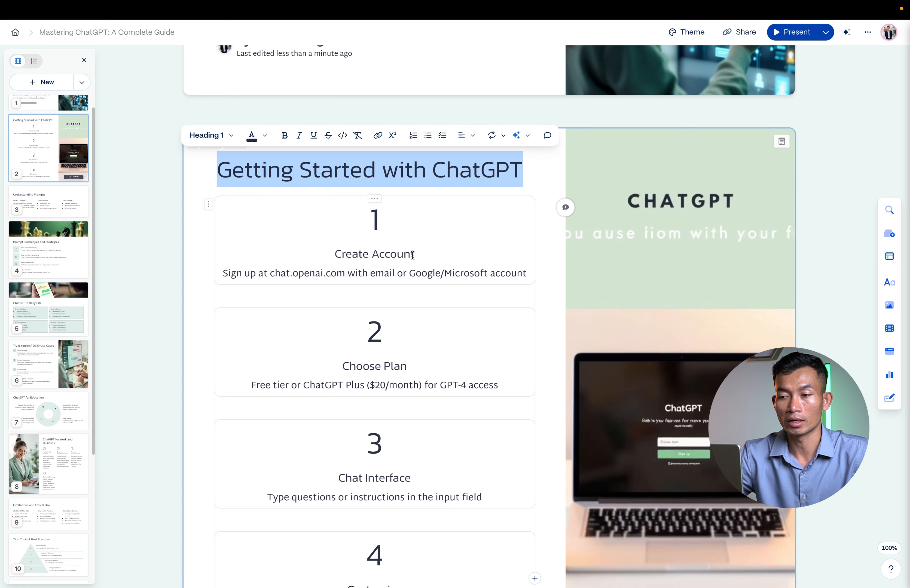
{"action": "scroll", "coordinate": [441, 382], "scroll_direction": "down", "scroll_amount": 4}
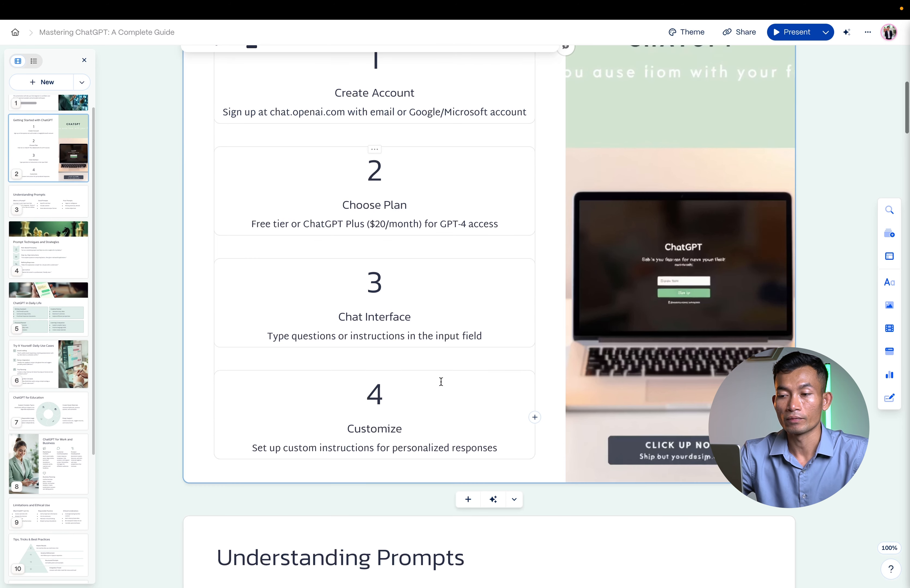
{"action": "left_click", "coordinate": [419, 358]}
{"action": "scroll", "coordinate": [394, 436], "scroll_direction": "down", "scroll_amount": 4}
{"action": "scroll", "coordinate": [428, 181], "scroll_direction": "down", "scroll_amount": 9}
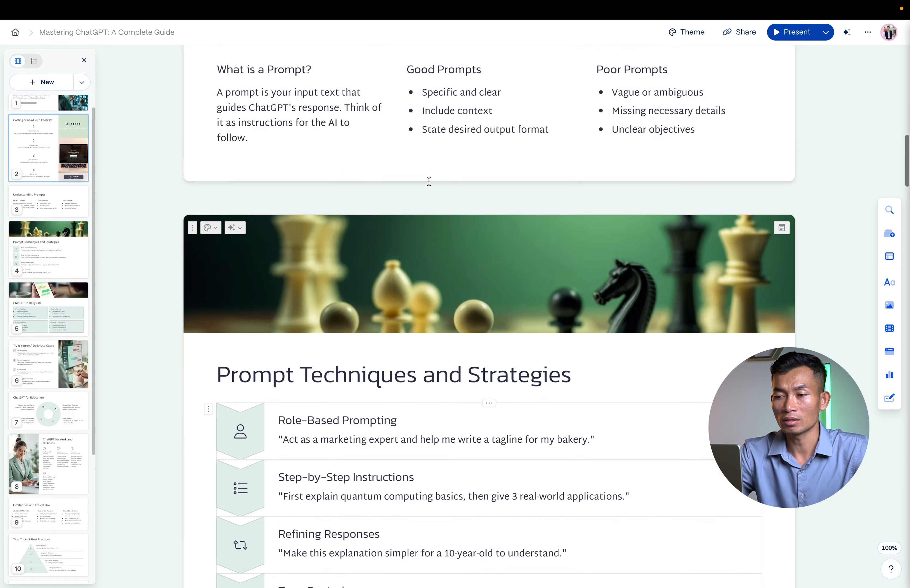
{"action": "scroll", "coordinate": [437, 193], "scroll_direction": "up", "scroll_amount": 15}
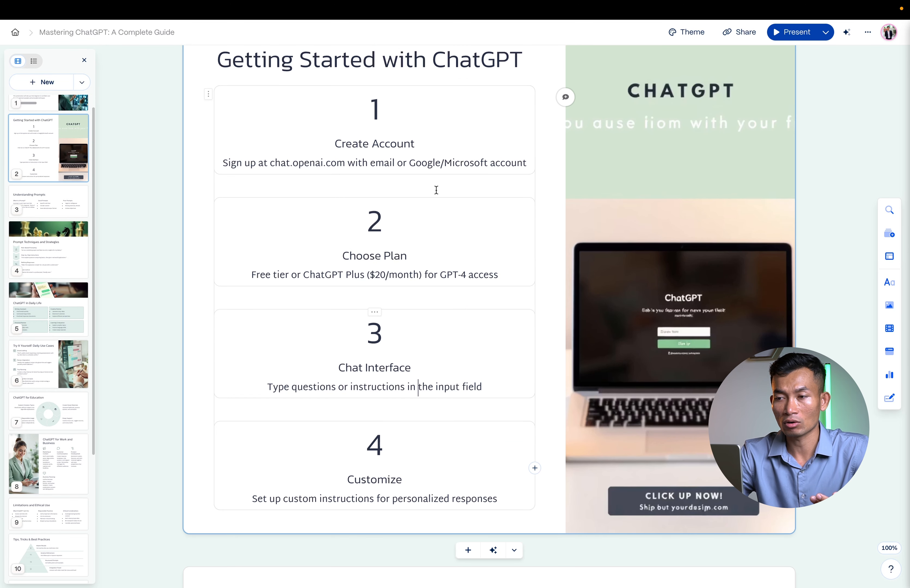
Step: Shorten the Create Account text on the Getting Started card to "Sign up at chat.openai.com with email or Google."
{"action": "scroll", "coordinate": [436, 191], "scroll_direction": "up", "scroll_amount": 4}
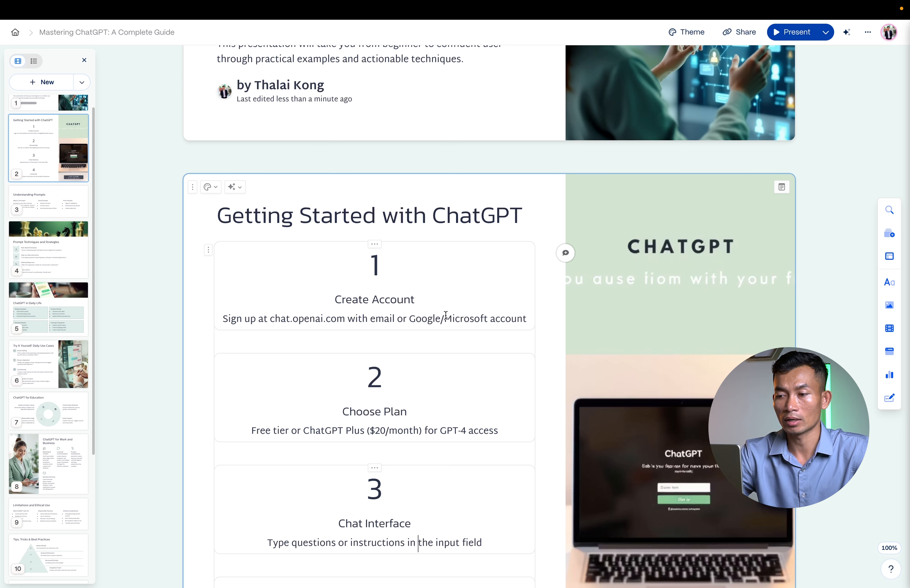
{"action": "left_click_drag", "start_coordinate": [444, 318], "coordinate": [533, 321]}
{"action": "key", "text": "BackSpace"}
{"action": "key", "text": "BackSpace"}
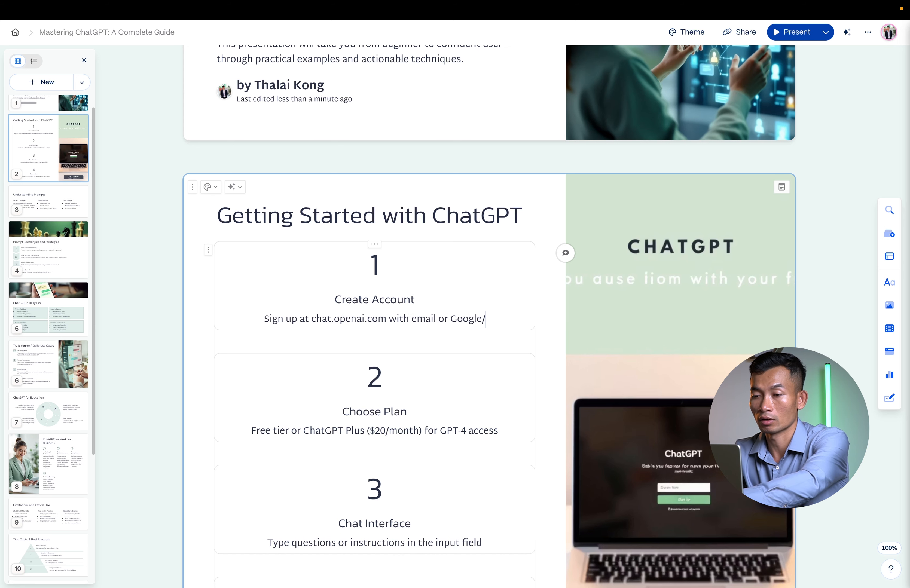
{"action": "type", "text": "."}
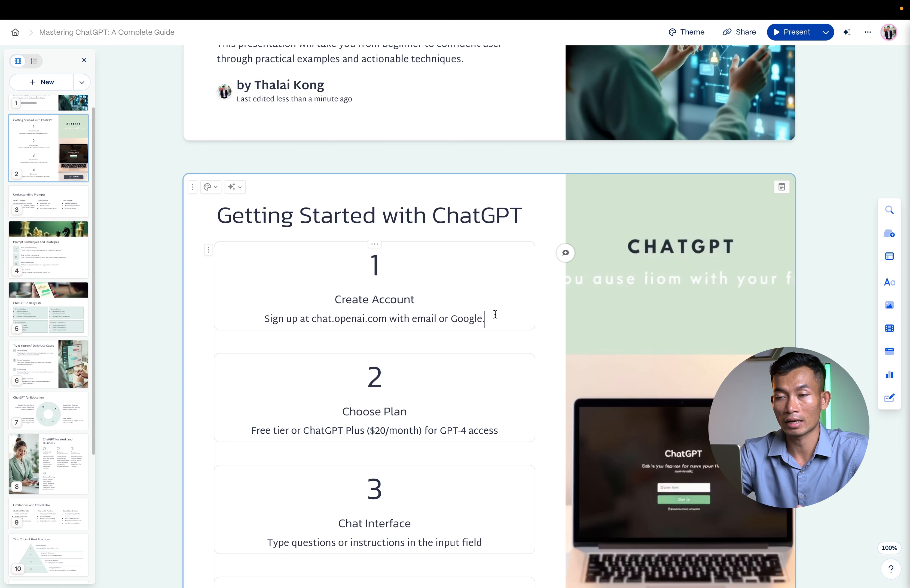
{"action": "scroll", "coordinate": [621, 358], "scroll_direction": "down", "scroll_amount": 4}
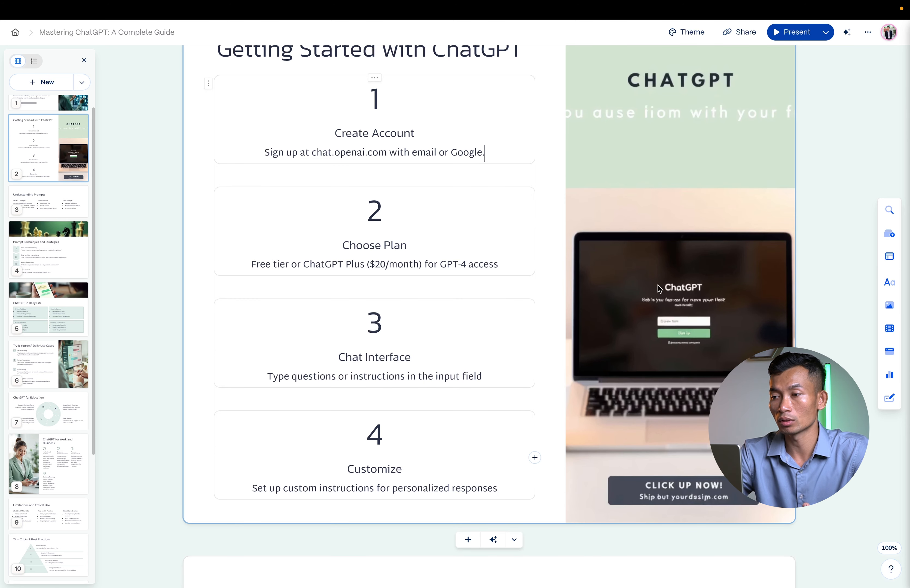
Step: Make the Getting Started with ChatGPT card more visual with AI and check its Choose Plan, Chat Interface and Customize texts
{"action": "scroll", "coordinate": [643, 240], "scroll_direction": "up", "scroll_amount": 4}
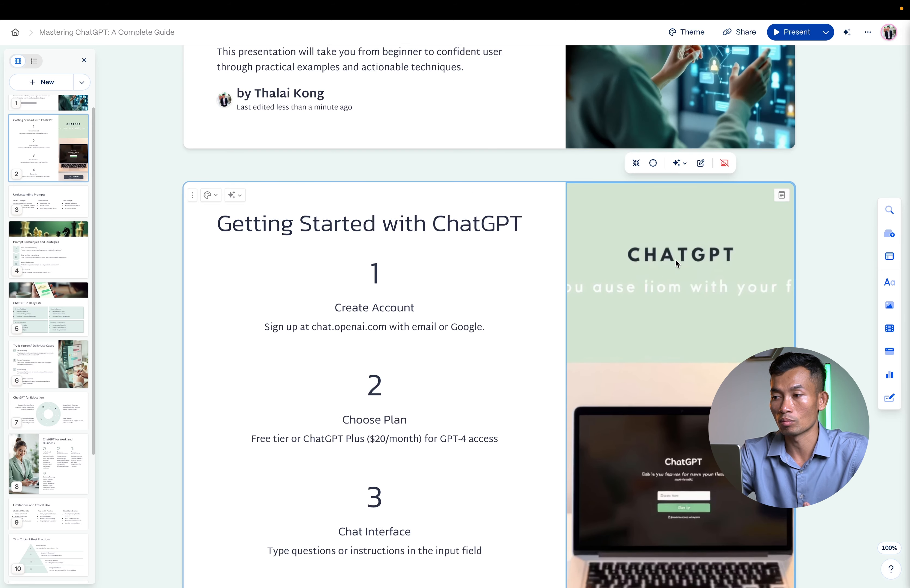
{"action": "scroll", "coordinate": [673, 283], "scroll_direction": "down", "scroll_amount": 4}
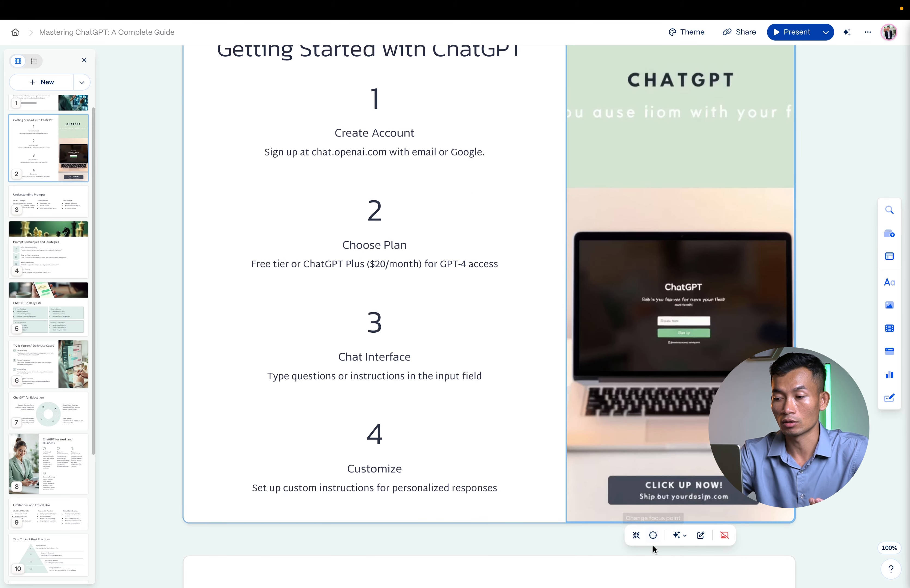
{"action": "scroll", "coordinate": [382, 267], "scroll_direction": "up", "scroll_amount": 2}
{"action": "left_click", "coordinate": [235, 83]}
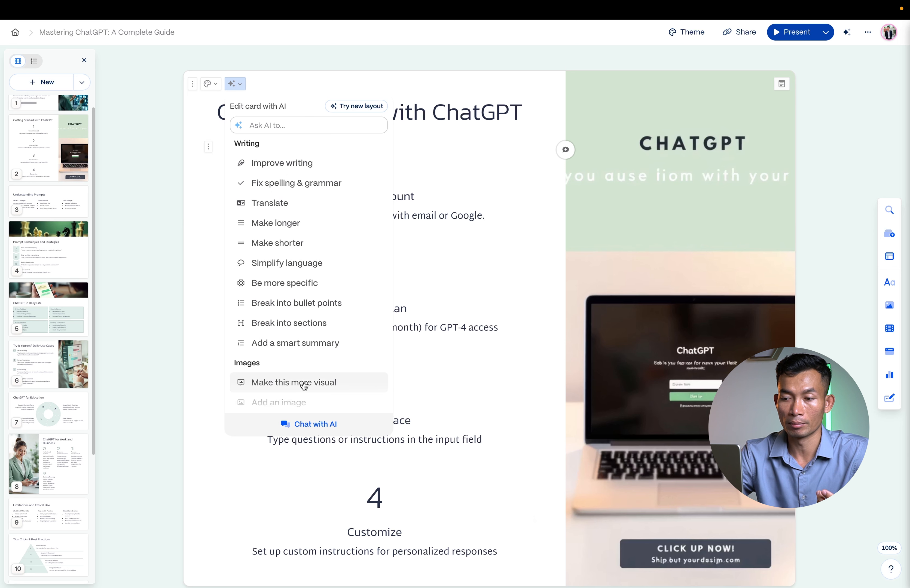
{"action": "scroll", "coordinate": [302, 367], "scroll_direction": "down", "scroll_amount": 2}
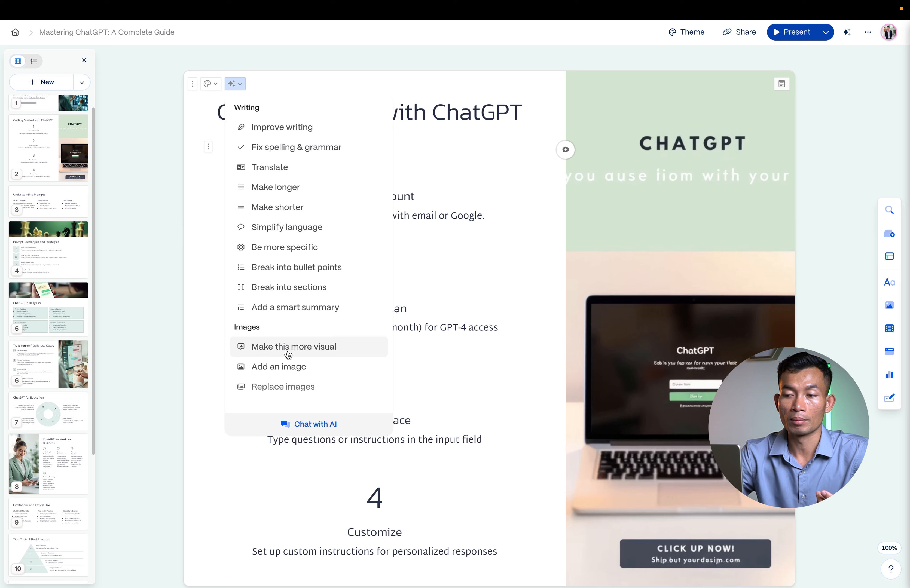
{"action": "left_click", "coordinate": [316, 350]}
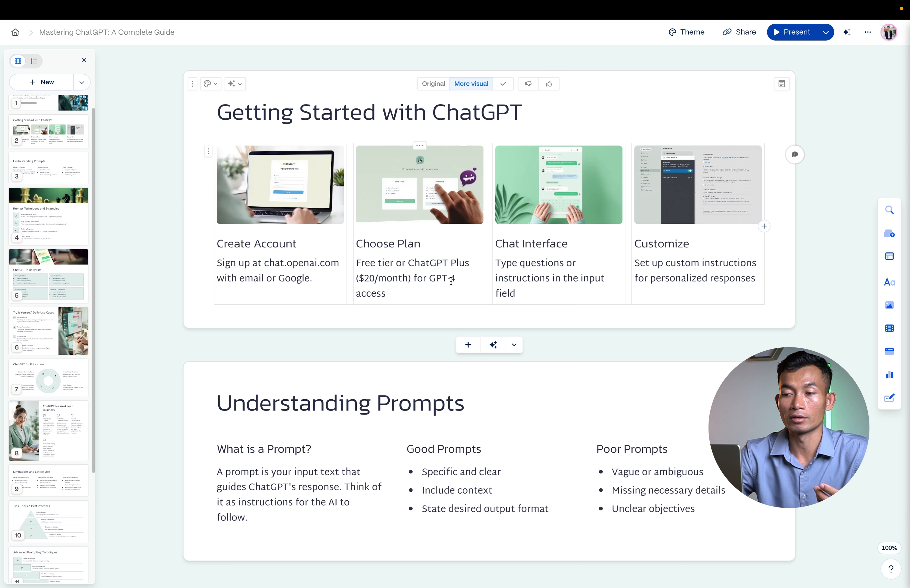
{"action": "left_click_drag", "start_coordinate": [451, 281], "coordinate": [358, 262]}
{"action": "left_click", "coordinate": [370, 279]}
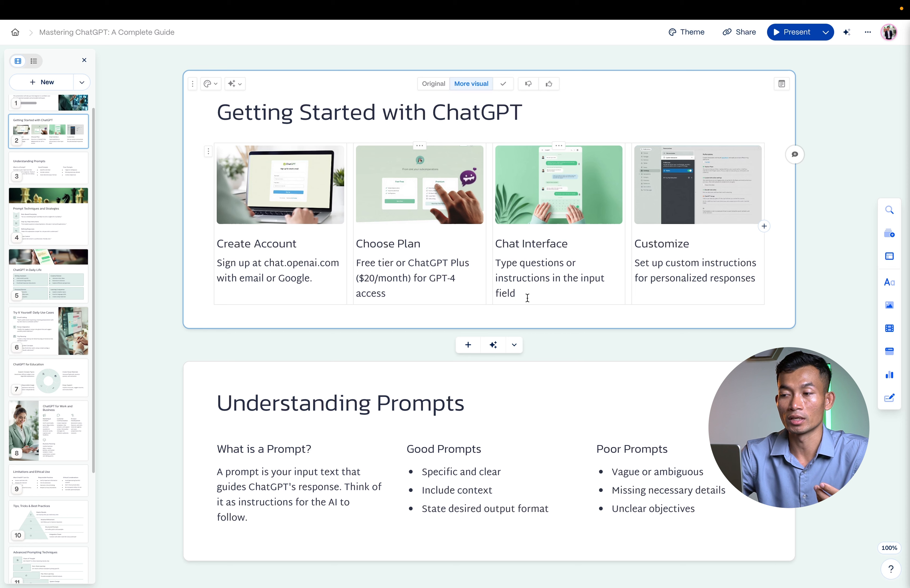
{"action": "left_click_drag", "start_coordinate": [525, 298], "coordinate": [513, 264]}
{"action": "left_click", "coordinate": [697, 274]}
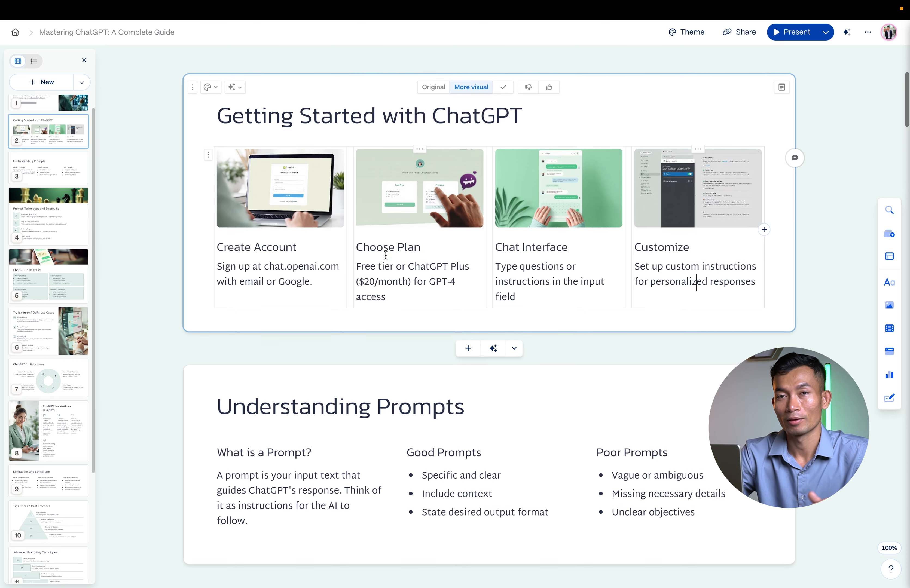
Step: Improve the writing on the Try It Yourself: Daily Use Cases card with AI and look over the rewritten prompts
{"action": "scroll", "coordinate": [380, 252], "scroll_direction": "up", "scroll_amount": 5}
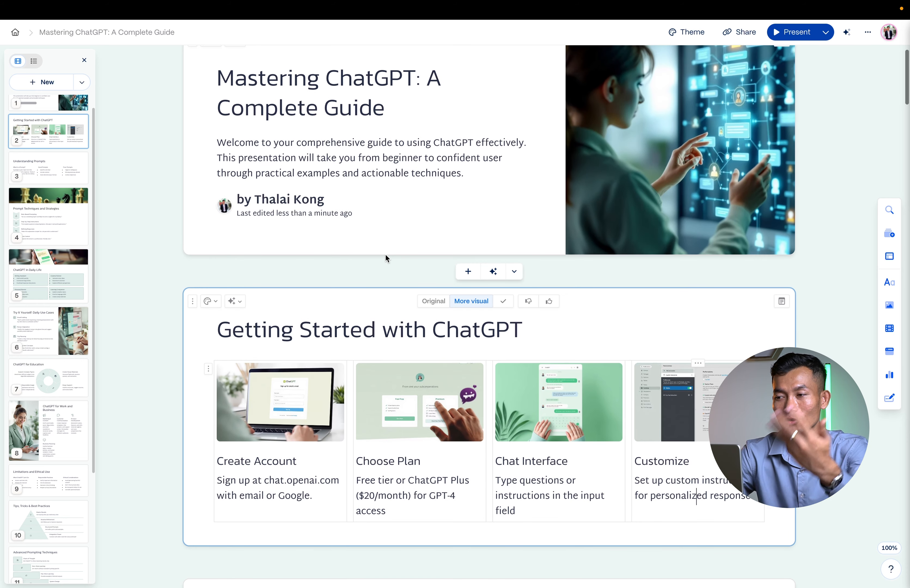
{"action": "scroll", "coordinate": [386, 254], "scroll_direction": "down", "scroll_amount": 20}
{"action": "left_click", "coordinate": [235, 176]}
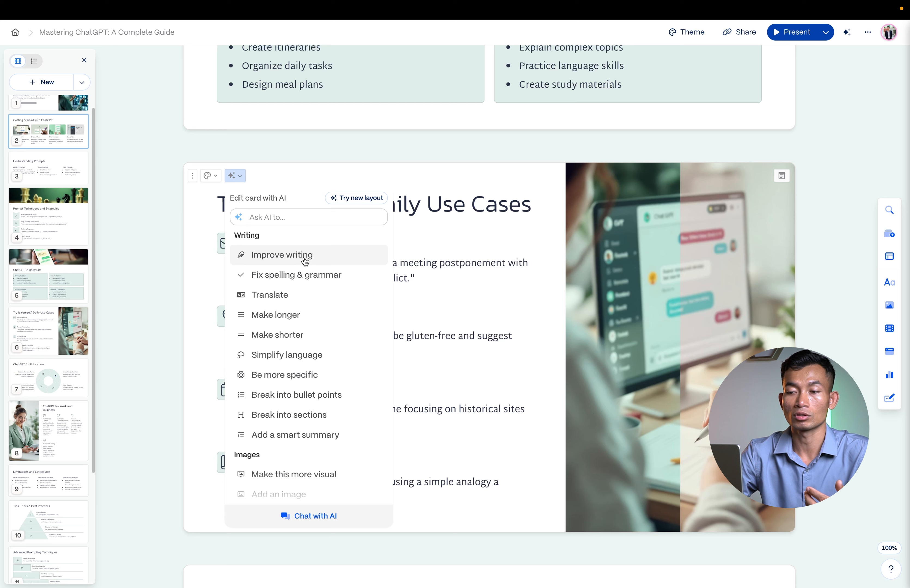
{"action": "left_click", "coordinate": [305, 255]}
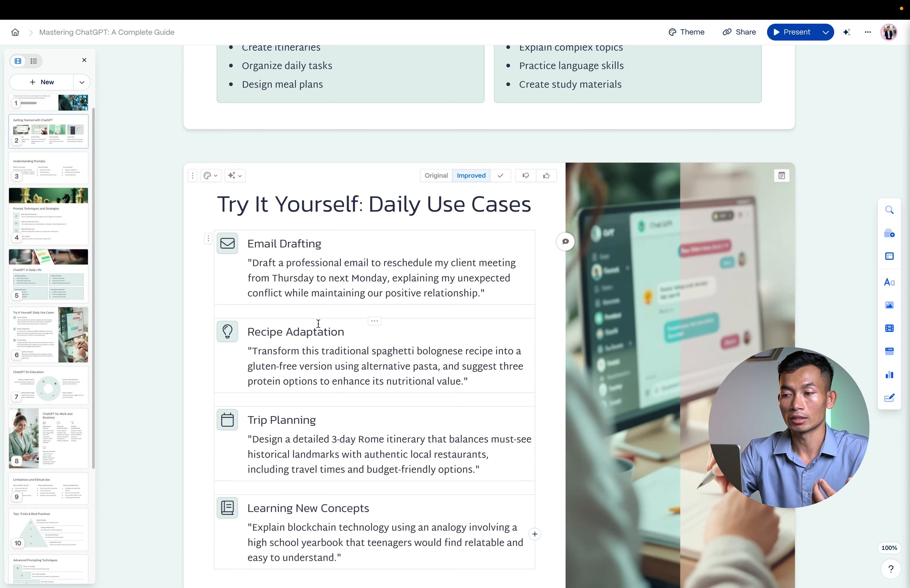
{"action": "scroll", "coordinate": [486, 291], "scroll_direction": "down", "scroll_amount": 4}
{"action": "scroll", "coordinate": [426, 365], "scroll_direction": "up", "scroll_amount": 2}
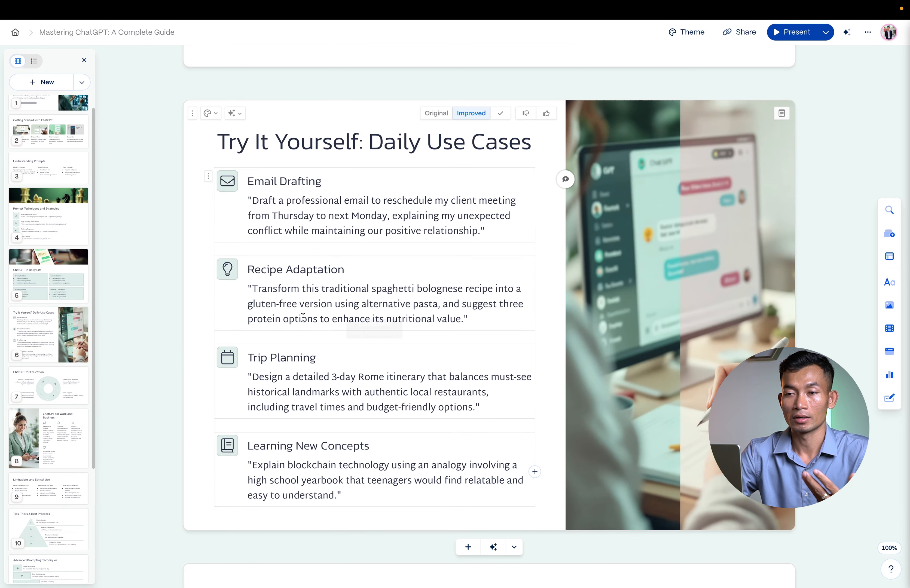
Step: Go back to the start of the deck and present it full screen
{"action": "scroll", "coordinate": [429, 327], "scroll_direction": "up", "scroll_amount": 20}
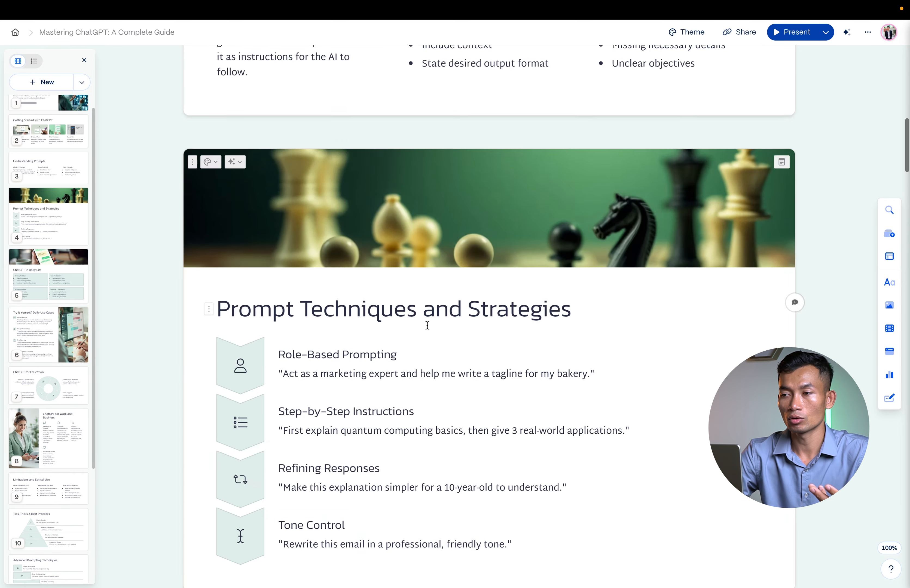
{"action": "scroll", "coordinate": [429, 326], "scroll_direction": "up", "scroll_amount": 1}
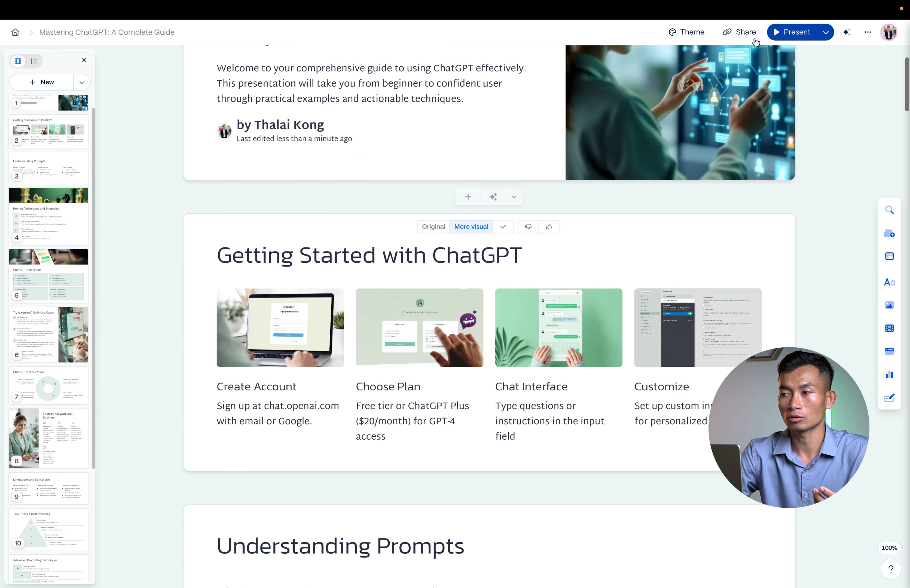
{"action": "left_click", "coordinate": [799, 34]}
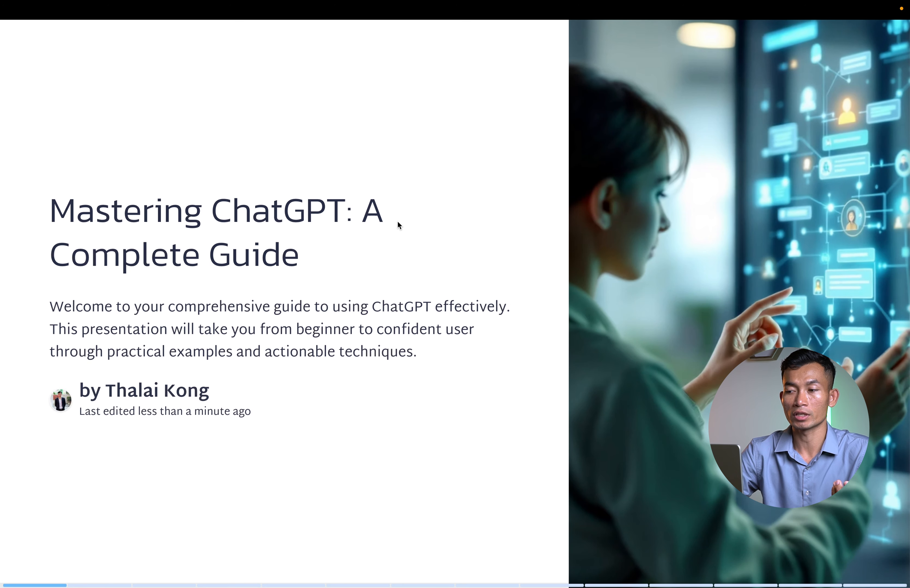